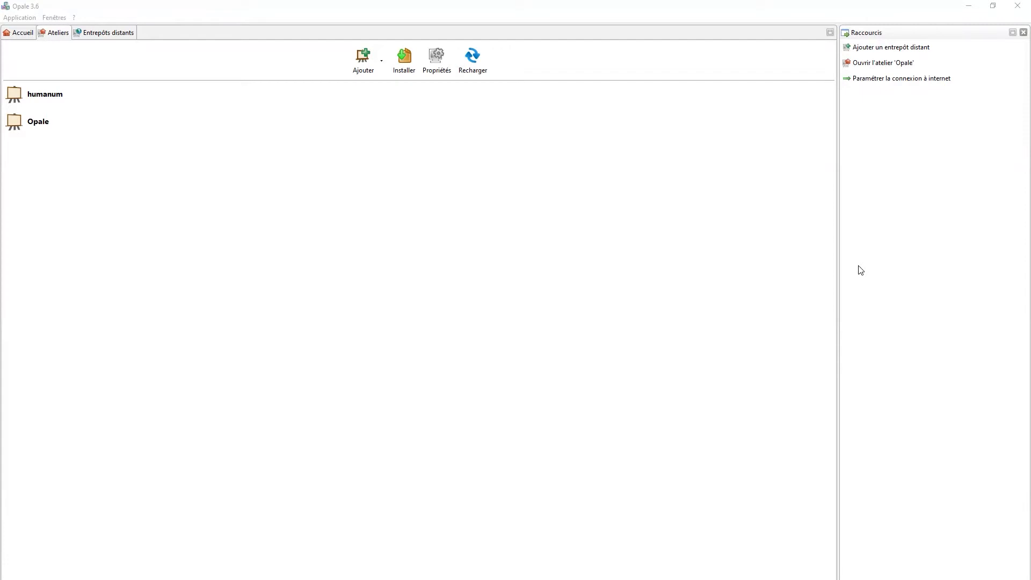
# - Start a new workshop and set its code to TutoOpale
pyautogui.click(382, 61)
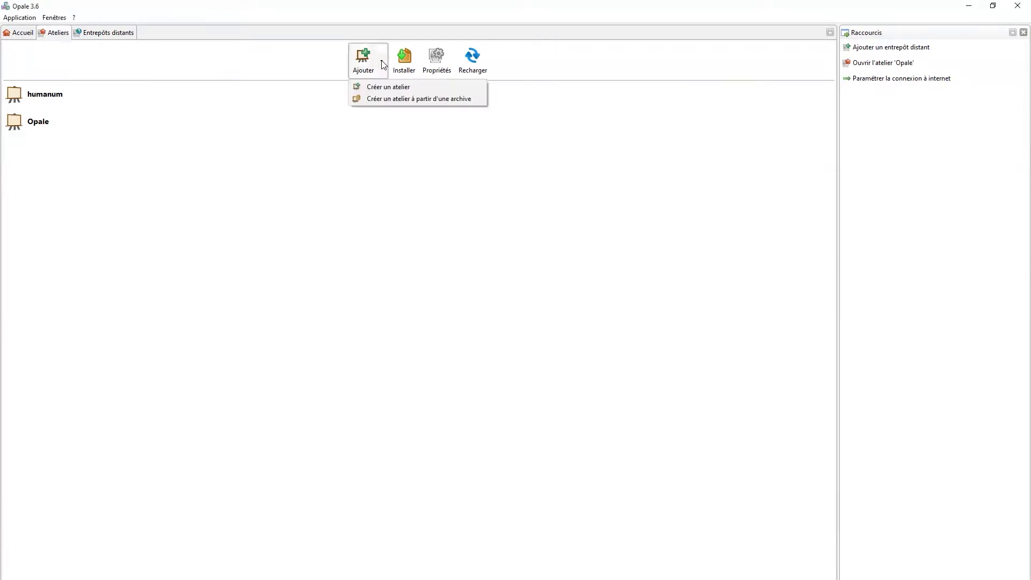
pyautogui.click(383, 87)
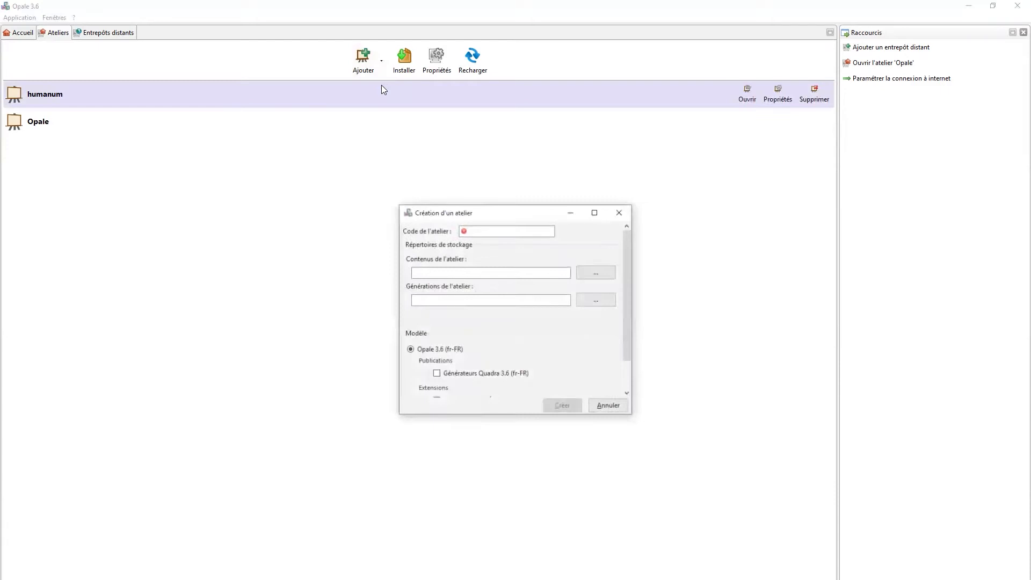
pyautogui.click(486, 231)
pyautogui.write('TutoOpa')
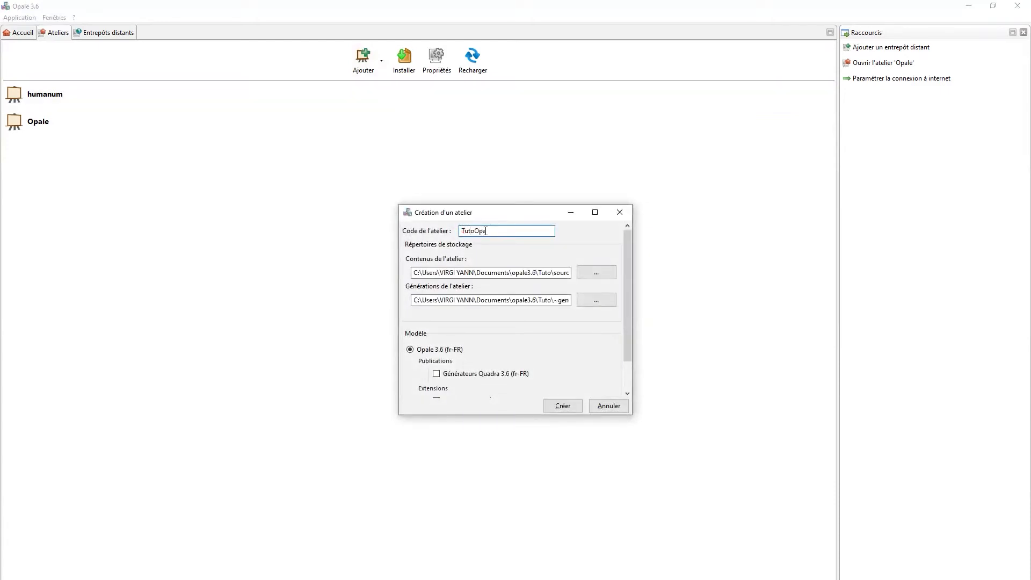
pyautogui.write('le')
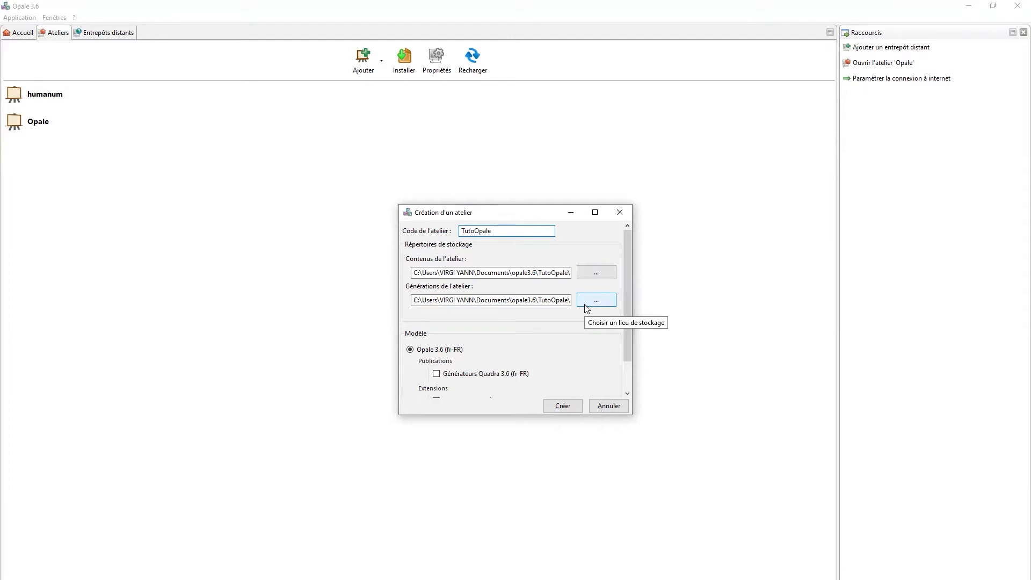
# - Set the workshop's content storage to the Contenu folder and its generation storage to the Generation folder, both inside Stockage
pyautogui.click(580, 271)
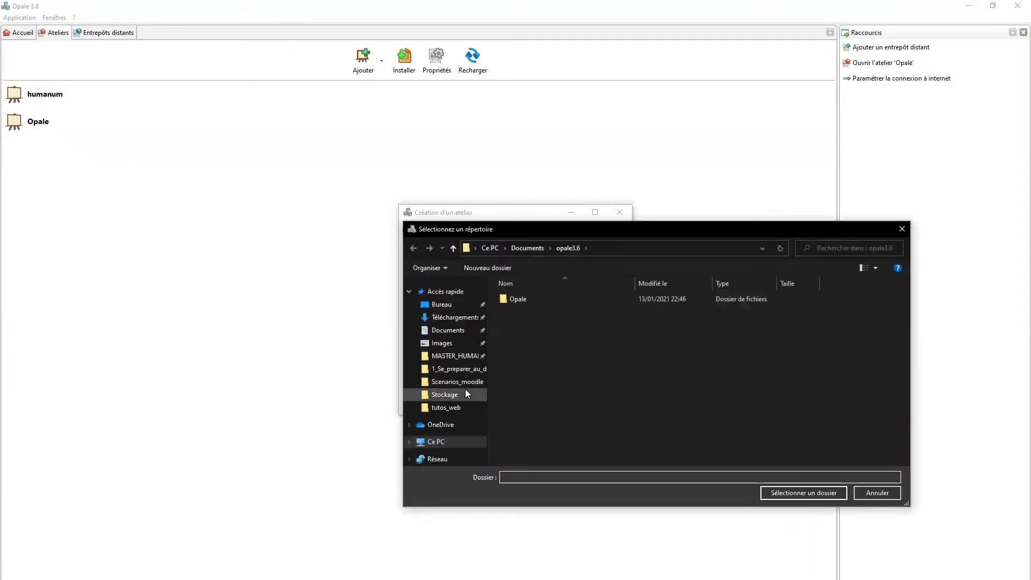
pyautogui.click(465, 389)
pyautogui.click(524, 299)
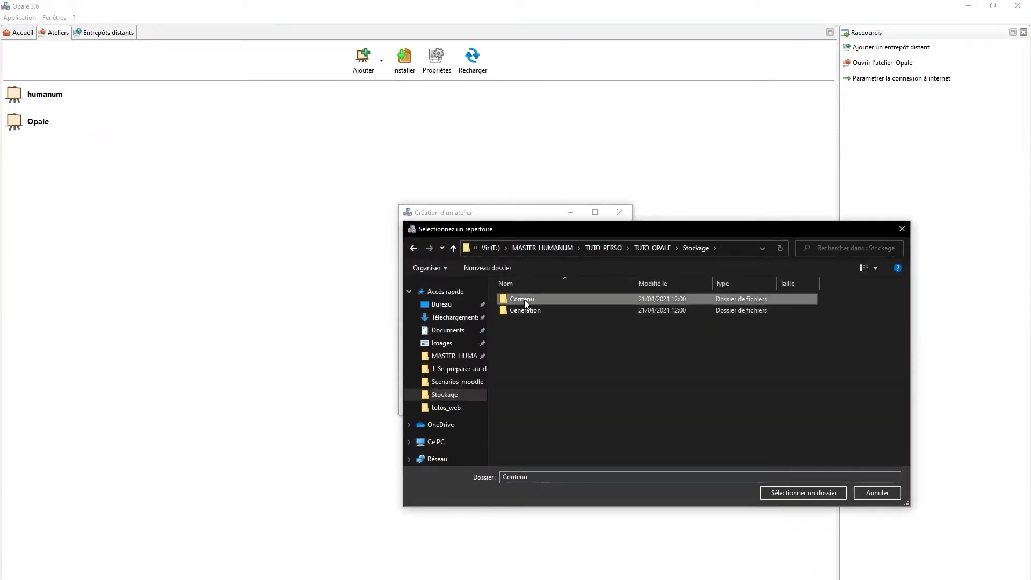
pyautogui.click(810, 492)
pyautogui.click(583, 301)
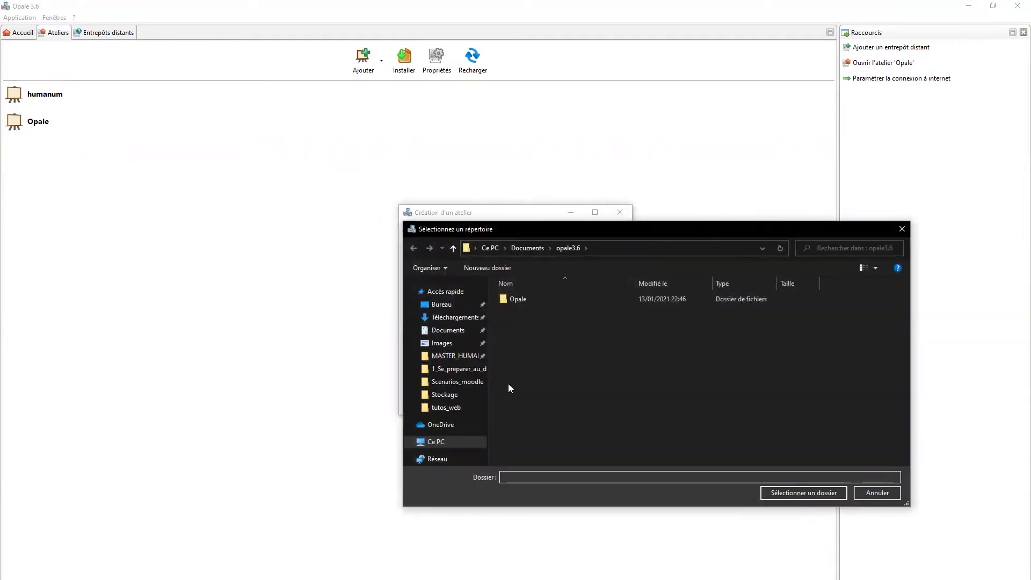
pyautogui.click(463, 394)
pyautogui.click(535, 311)
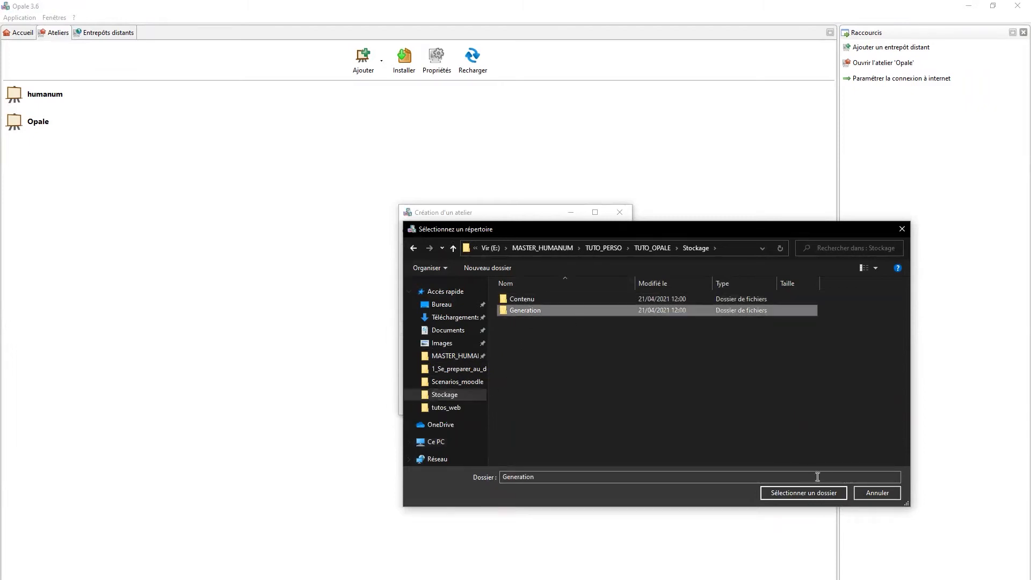
pyautogui.click(810, 492)
# - Create the workshop with Générateurs Quadra 3.6 and Module linéaire Émeraude 3.6 enabled, and open the TutoOpale workshop
pyautogui.scroll(-1, 509, 354)
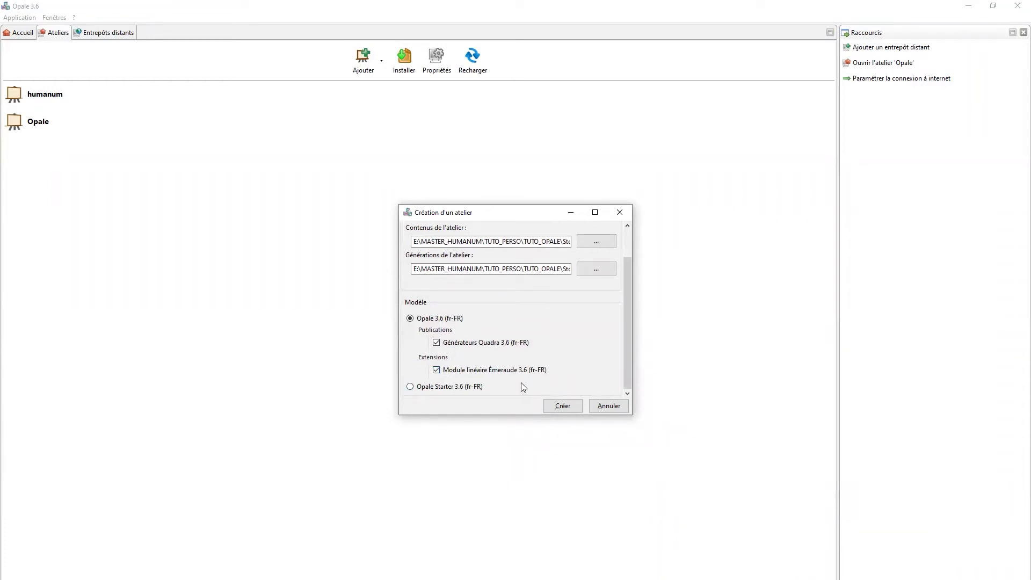
pyautogui.click(563, 408)
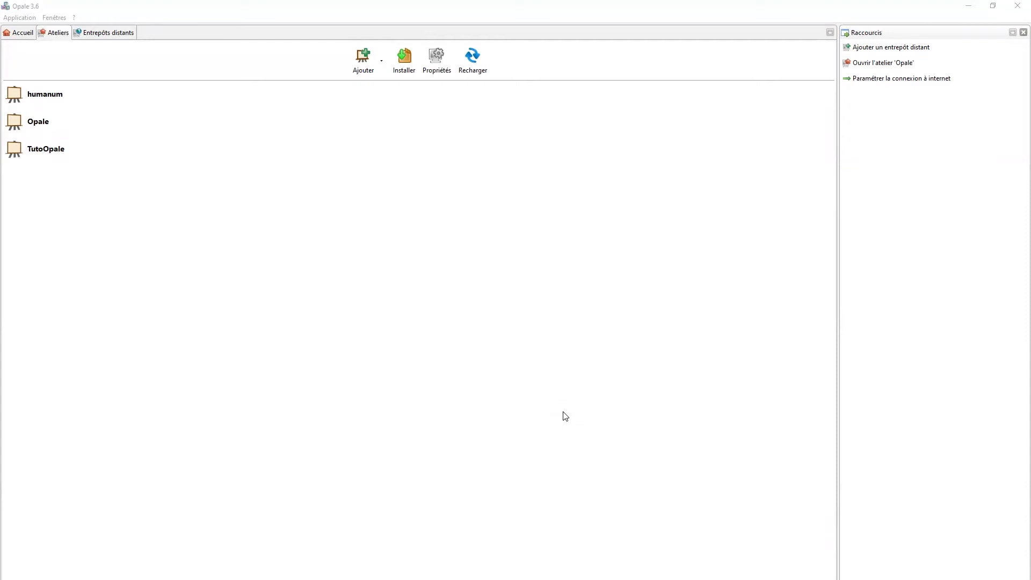
pyautogui.moveTo(34, 150)
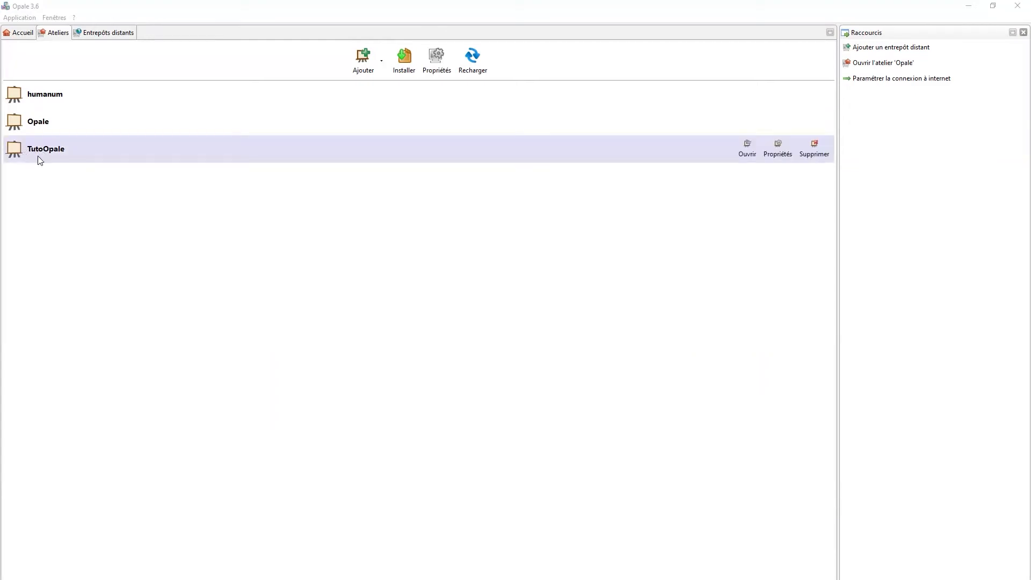
pyautogui.doubleClick(46, 151)
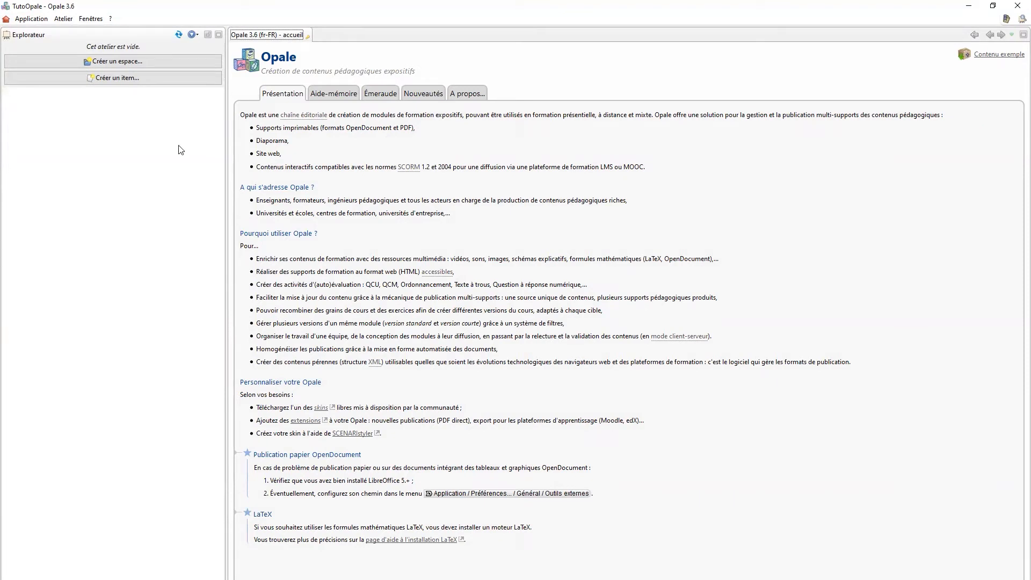
# - Create a Module OPALE item named Tutoriel_Opale at the workshop root
pyautogui.click(118, 81)
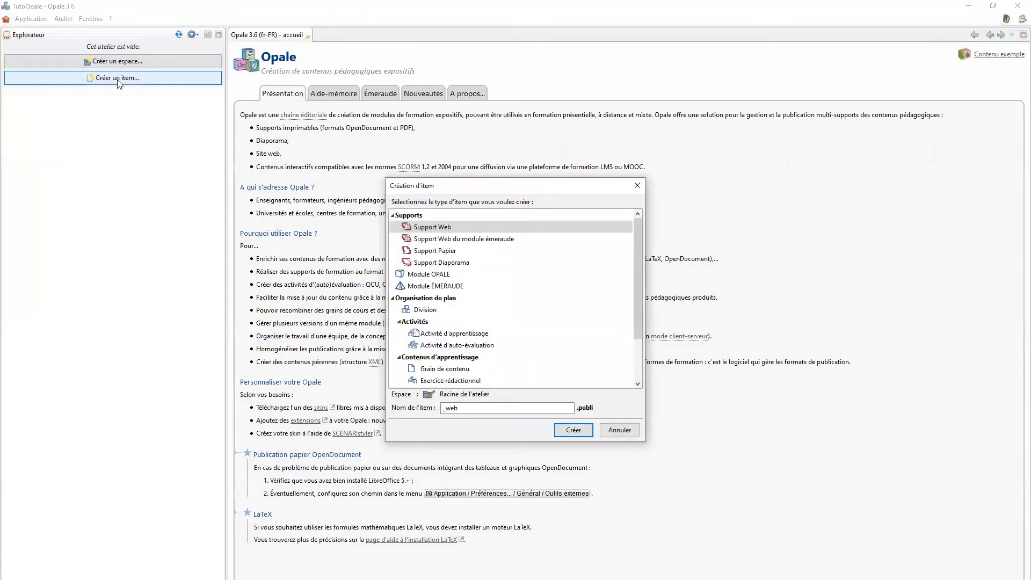
pyautogui.click(438, 275)
pyautogui.click(502, 408)
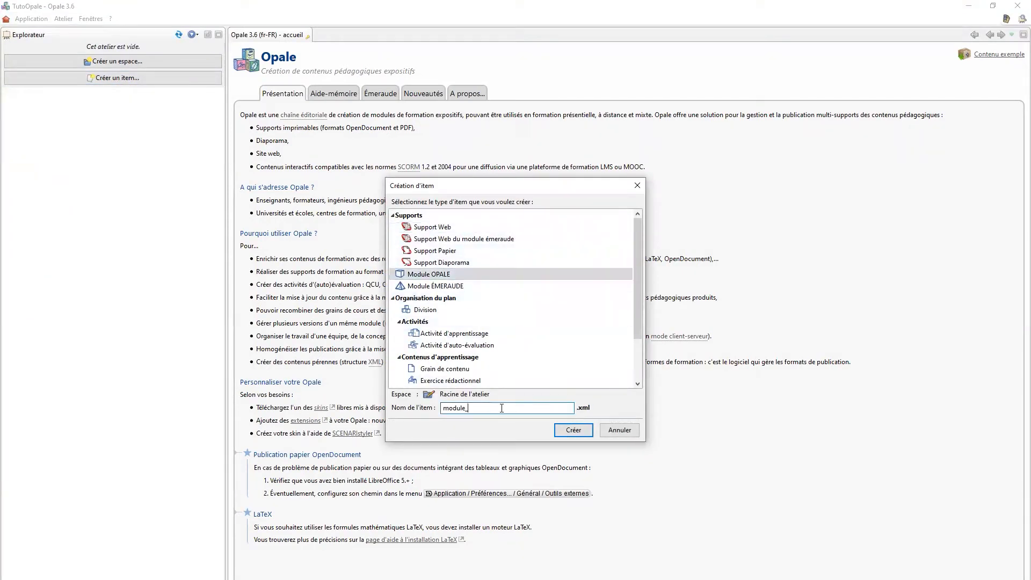
pyautogui.moveTo(494, 409); pyautogui.dragTo(416, 409)
pyautogui.write('Tutoriel_Opale')
pyautogui.click(564, 430)
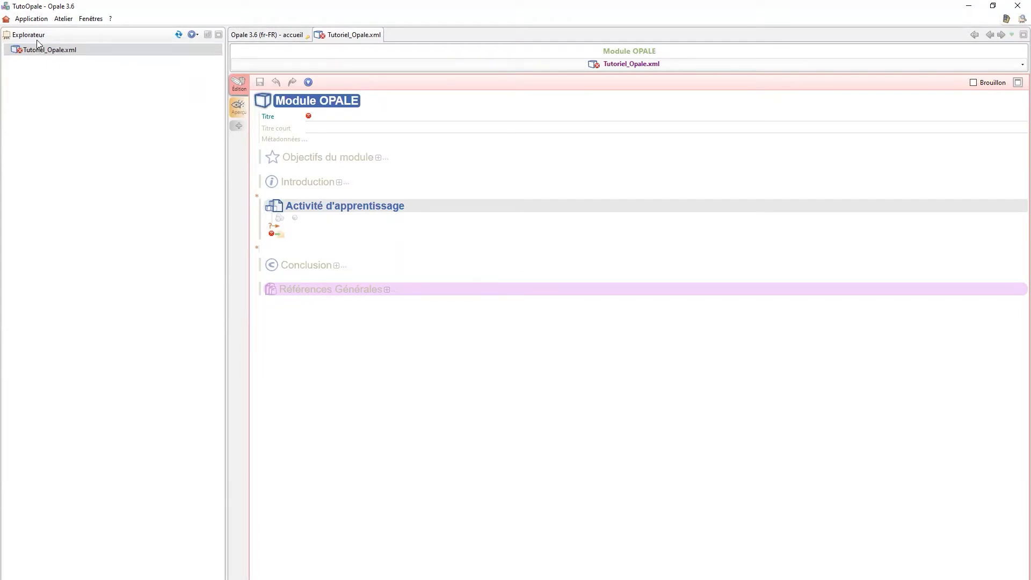
# - Set the title of the Tutoriel_Opale module to "Tutoriel Opale"
pyautogui.click(50, 52)
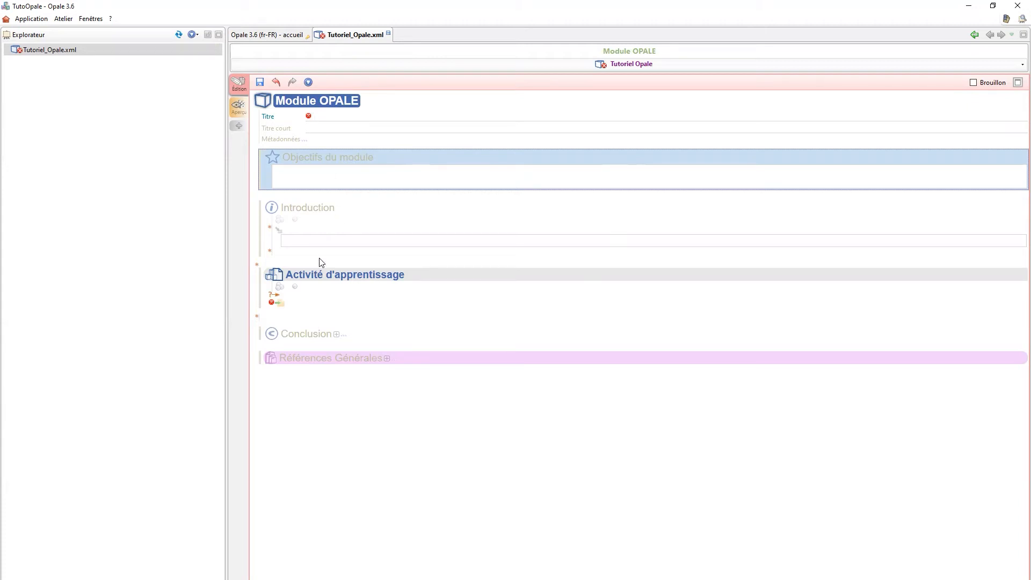
pyautogui.moveTo(280, 307)
pyautogui.click(352, 117)
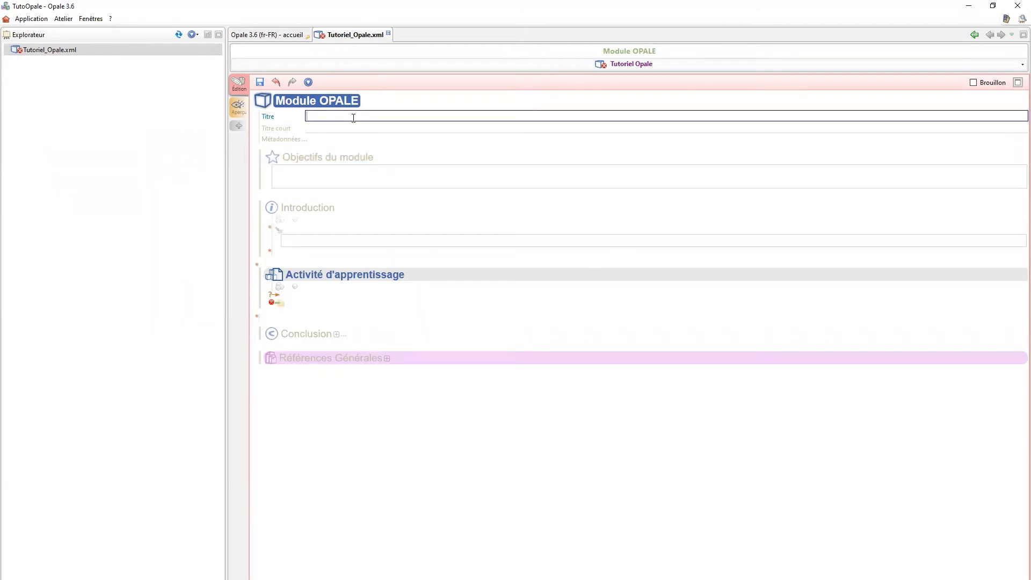
pyautogui.write('Tutoriel Opale')
# - Fill in the module objectives with "A la fin du module, vous serez capable de :" and an eight-item skills list, and save
pyautogui.click(368, 159)
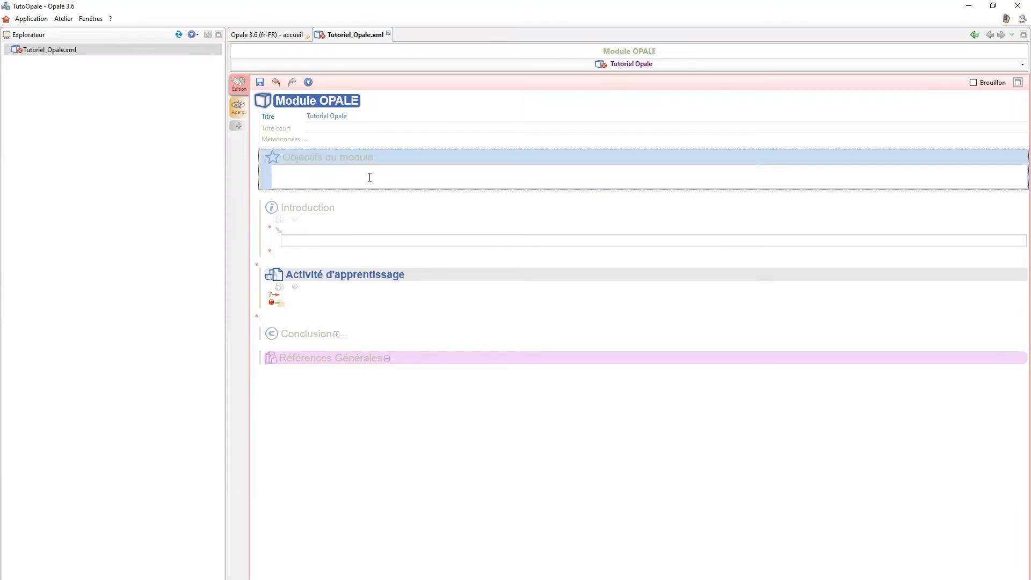
pyautogui.click(369, 177)
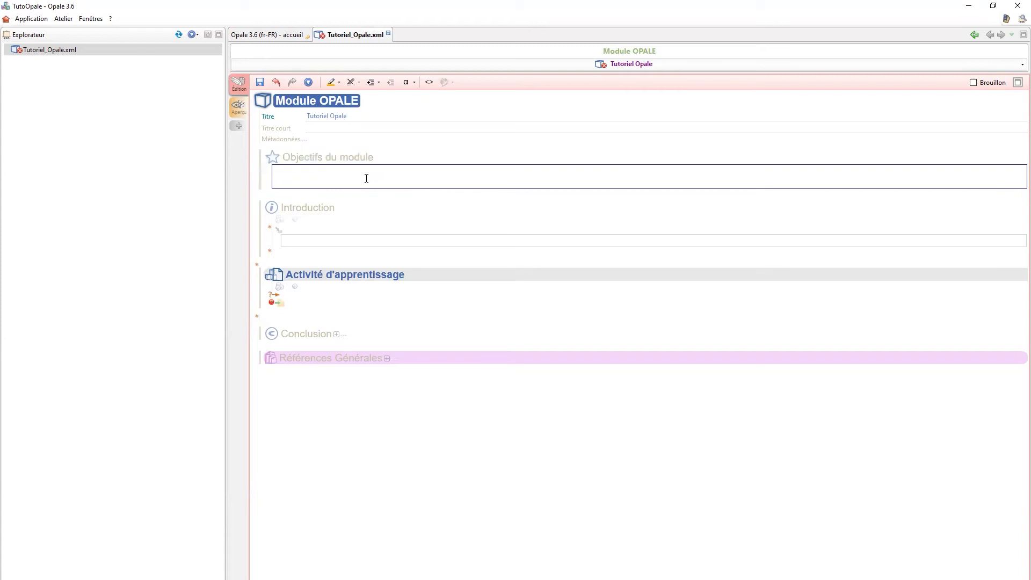
pyautogui.write('A la fin du module, vous serez capable de :')
pyautogui.press('Return')
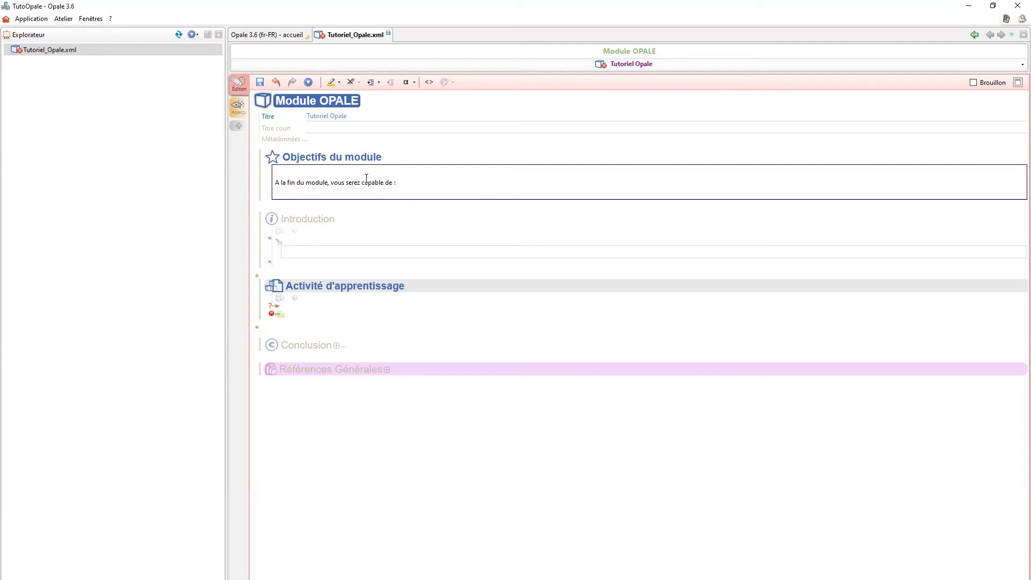
pyautogui.write("Créer un module de formation Comprendre sa structure Créer des espaces et des items pour faciliter son organisation et la réutilisation des éléments Distinguer les notions de « grain de contenu », « activité d'apprentissage » et « division » Créer des exercices variés Concevoir un grain de module en utilisant les balises appropriées Naviguer entre les différentes pages et parties créées Exporter le projet")
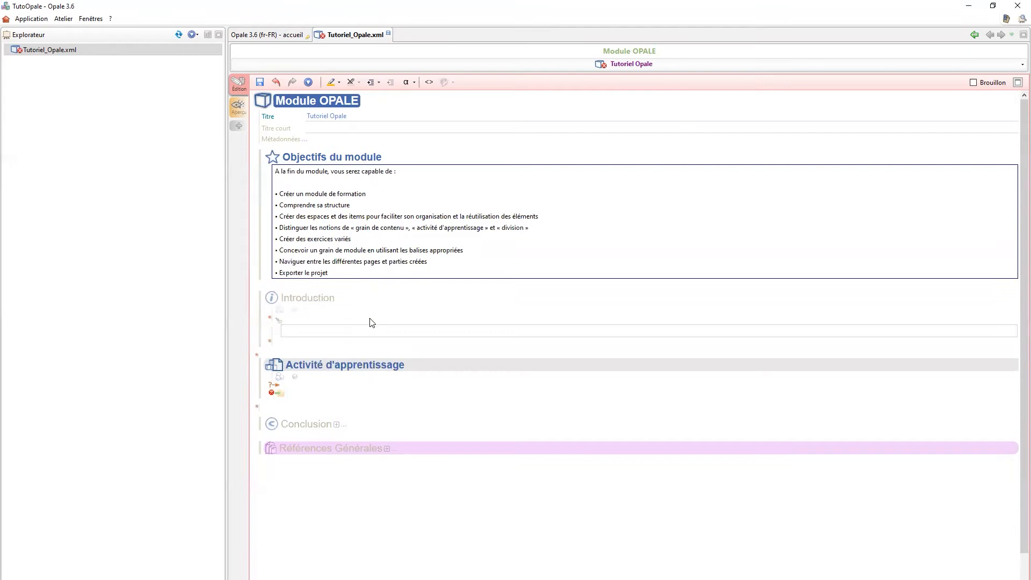
pyautogui.click(344, 298)
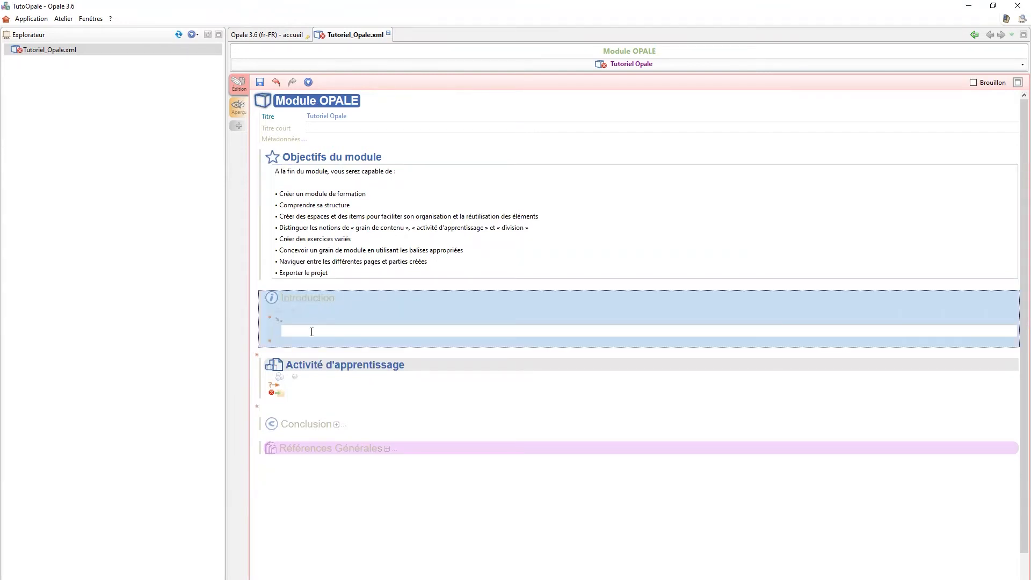
pyautogui.click(260, 83)
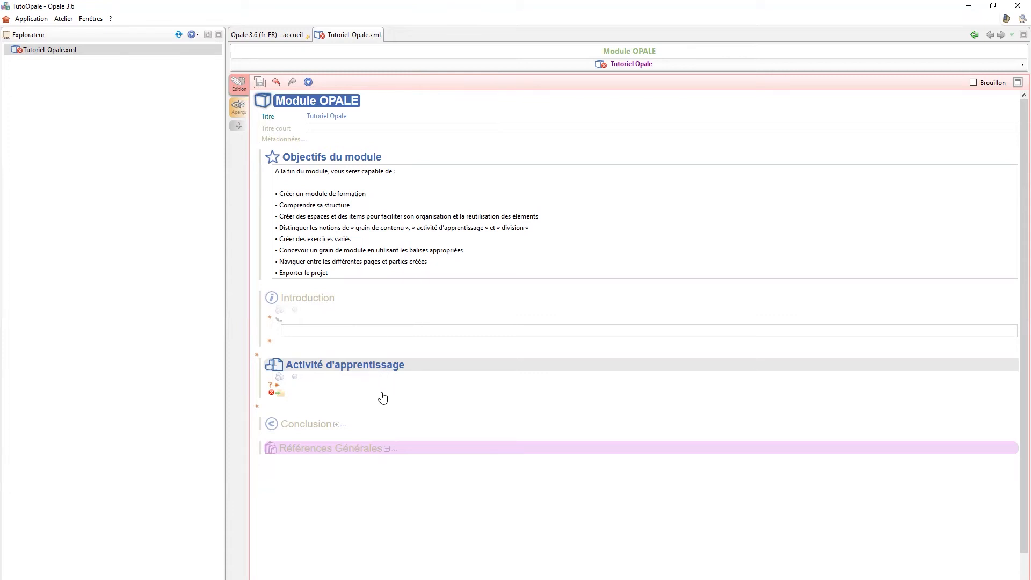
# - Add internalised content to the module's learning activity and title it "Titre AA"
pyautogui.click(275, 393)
pyautogui.click(324, 405)
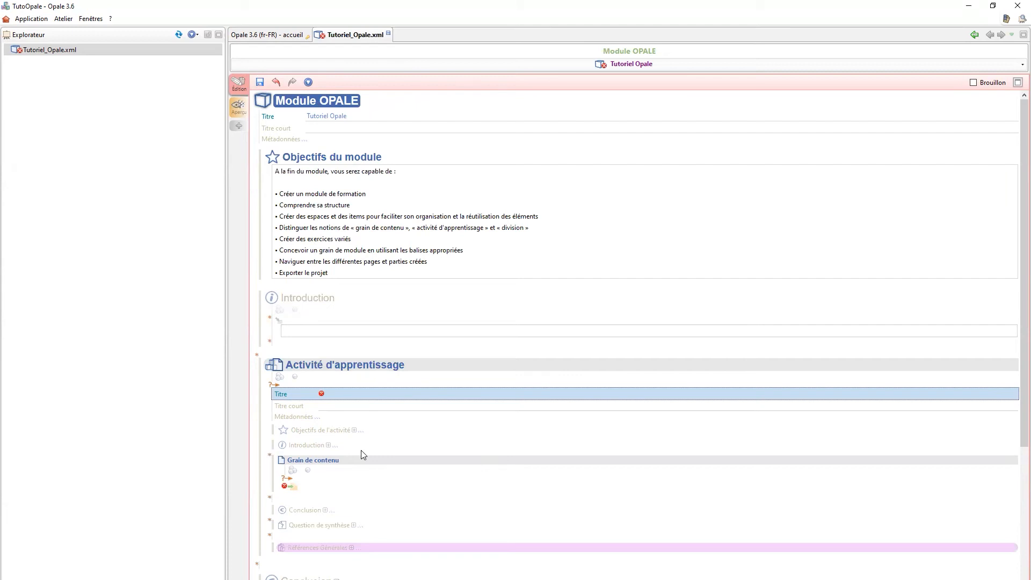
pyautogui.click(363, 393)
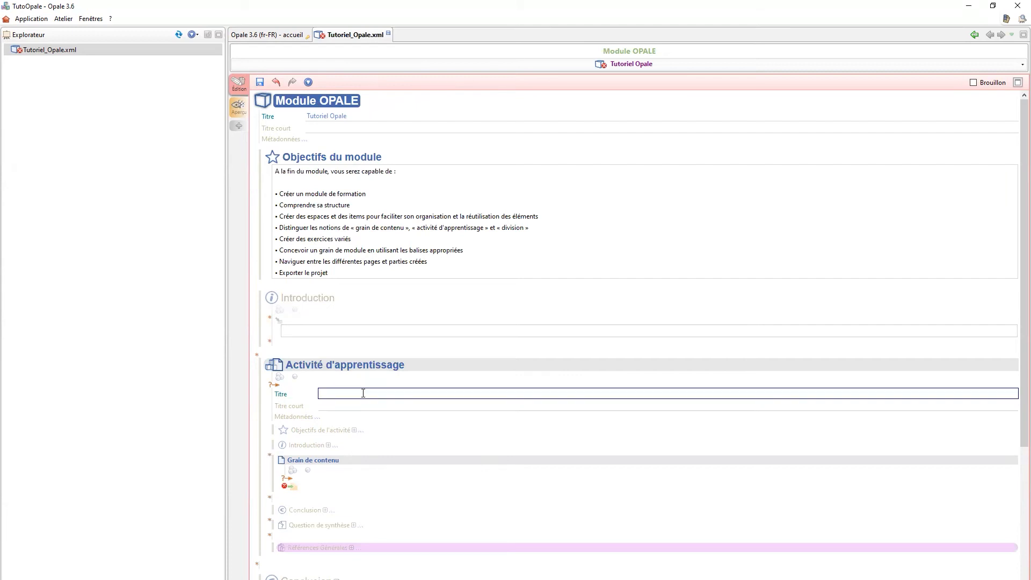
pyautogui.write('Titre AA')
# - Add internalised content to the activity's content grain and title it "Titre du grain"
pyautogui.click(290, 481)
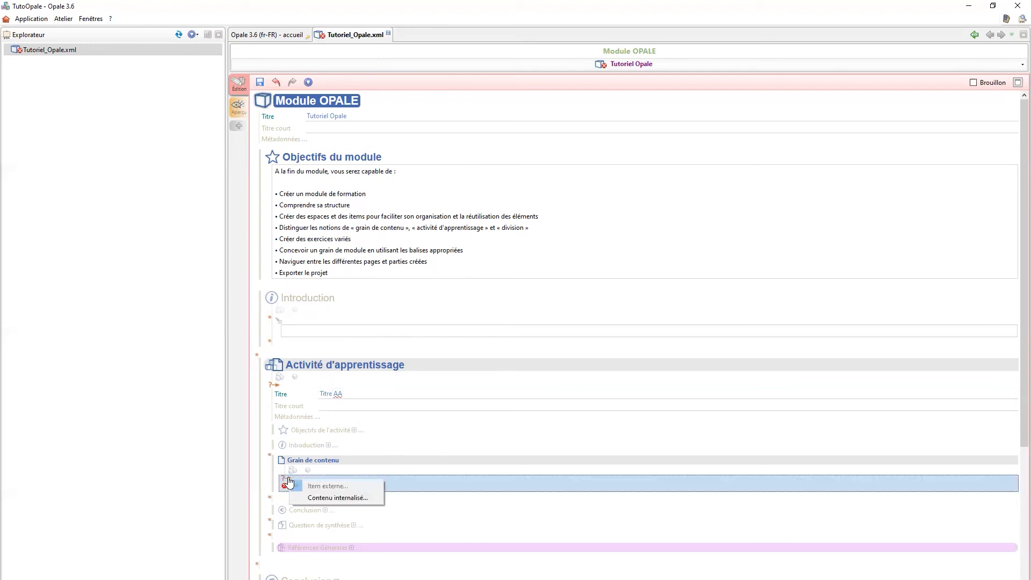
pyautogui.click(324, 499)
pyautogui.write('Titre ')
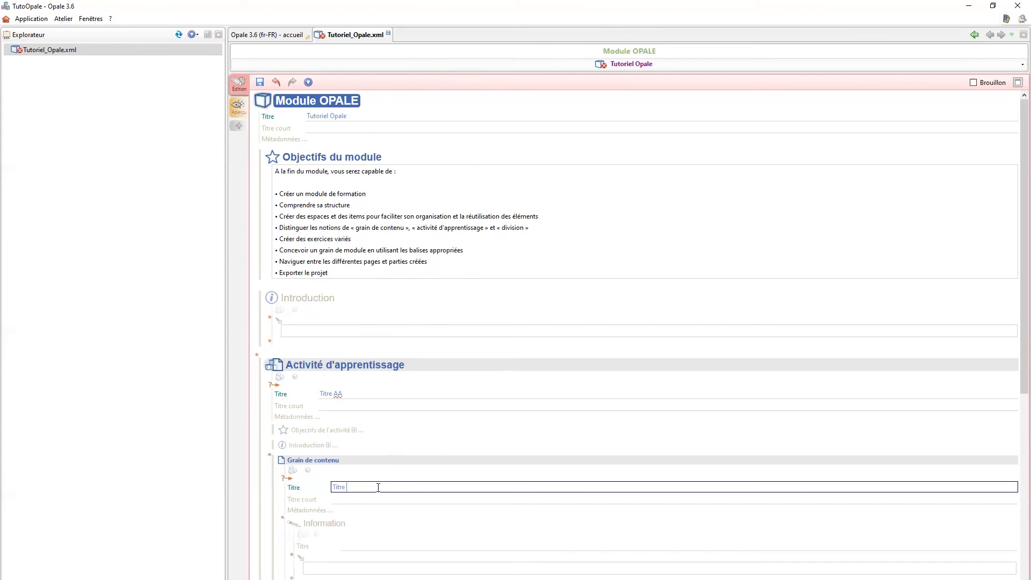
pyautogui.write('du grain')
# - Enter "Contenu de la page" in the text of the grain's Information block and save the module
pyautogui.click(367, 527)
pyautogui.click(368, 569)
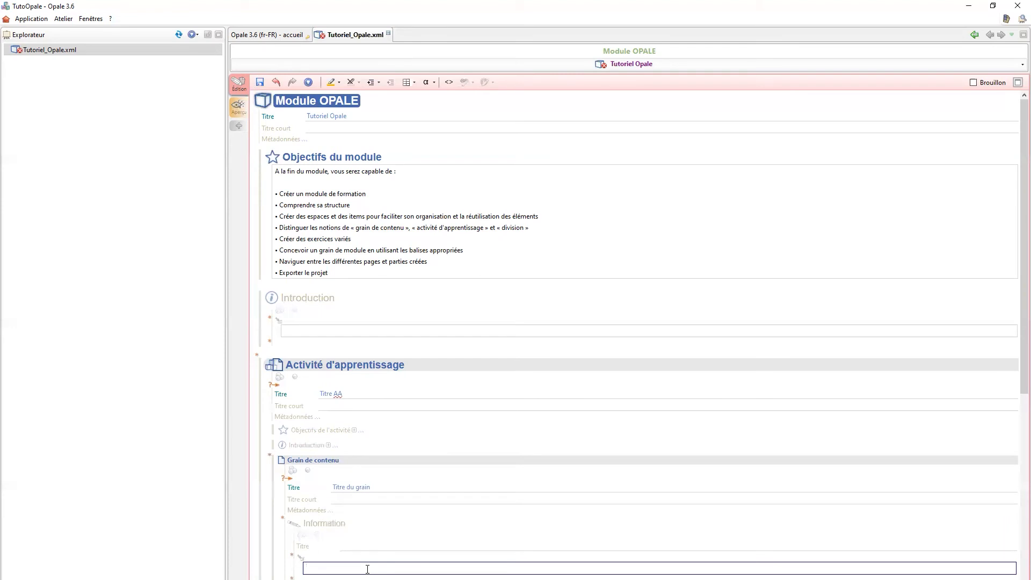
pyautogui.write('Contenu de la page')
pyautogui.press('Return')
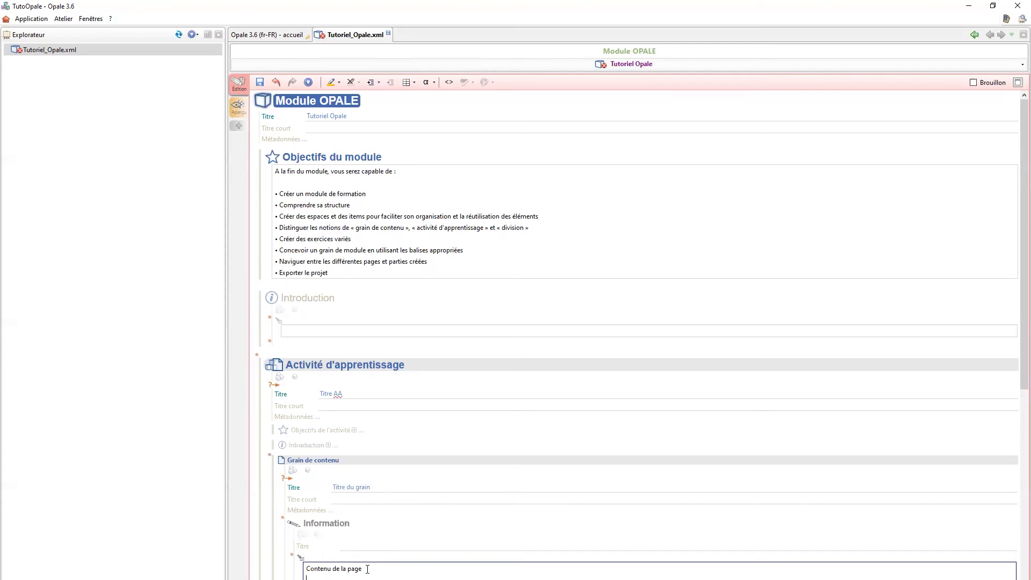
pyautogui.scroll(-3, 368, 569)
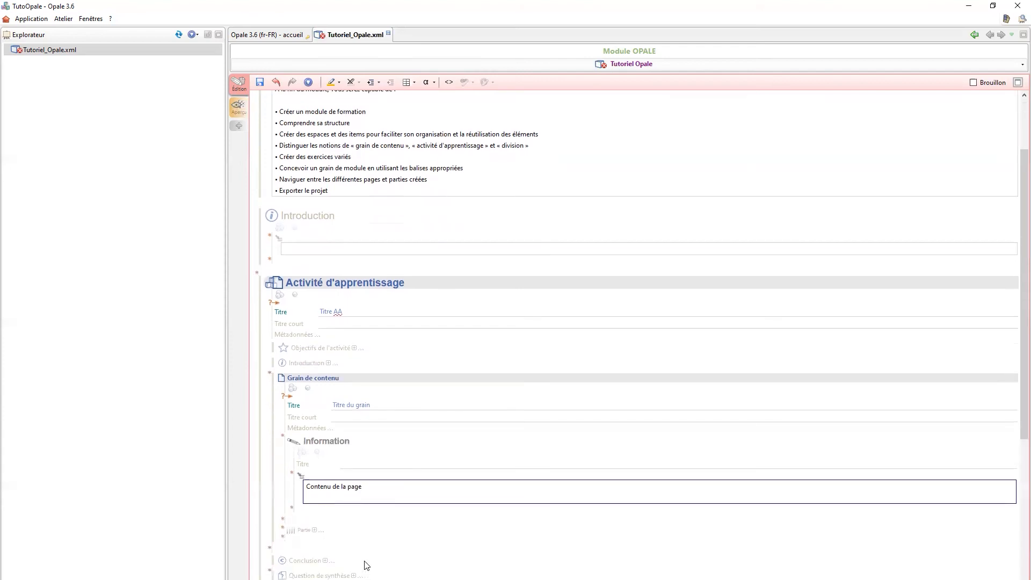
pyautogui.click(261, 84)
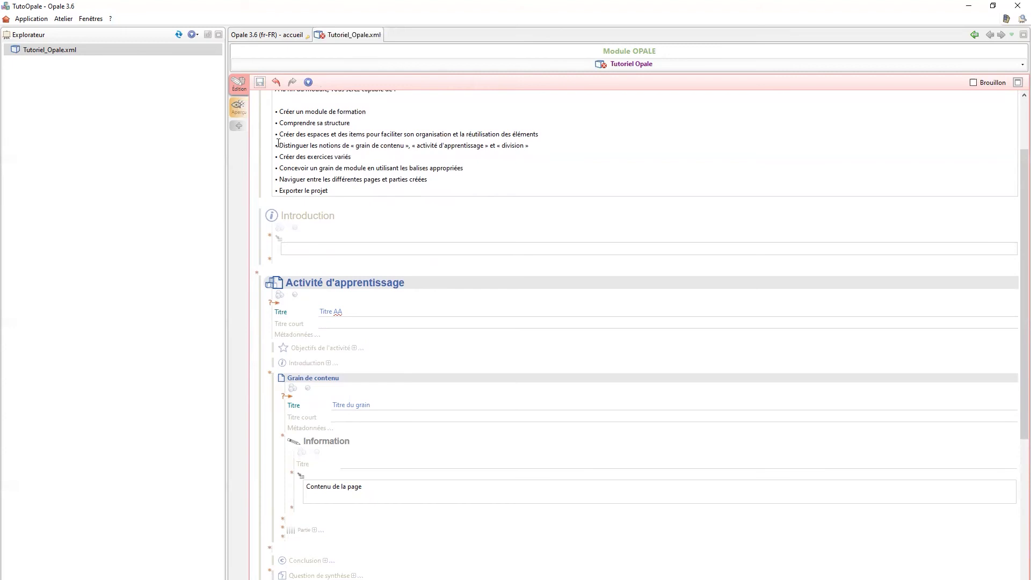
# - Preview the module as a web page, start it and view the "Titre du grain" page under Titre AA
pyautogui.scroll(3, 278, 146)
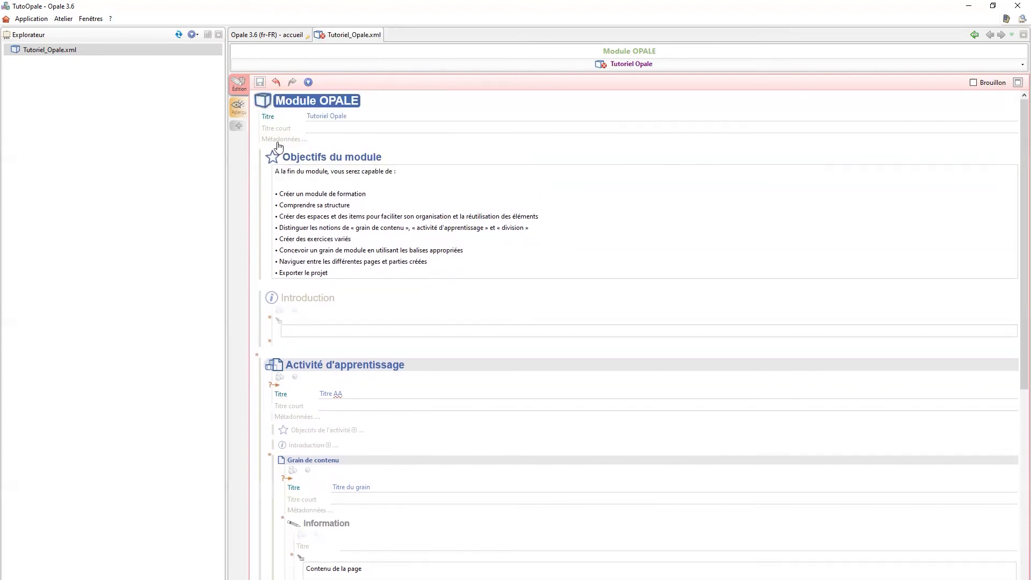
pyautogui.click(242, 114)
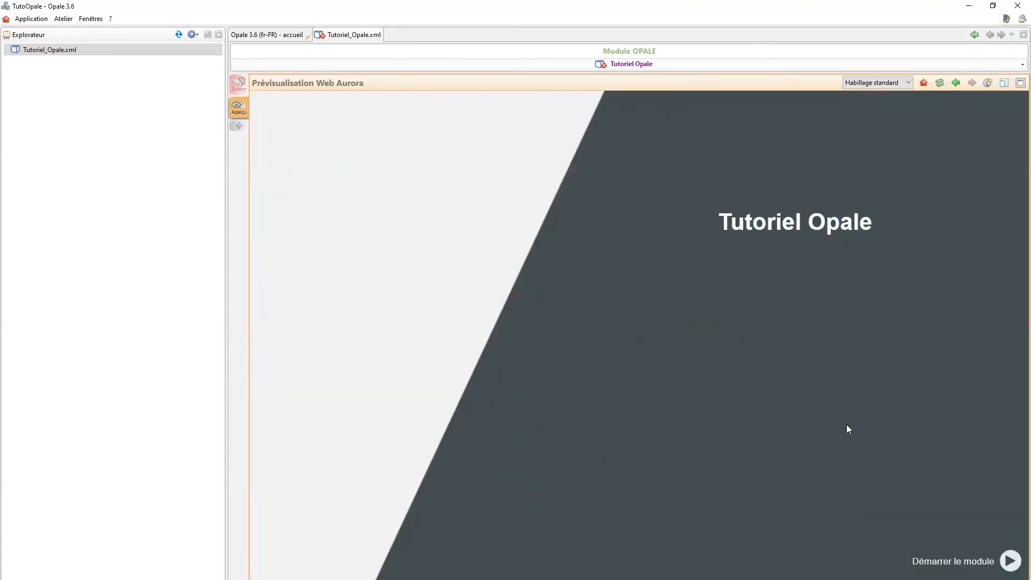
pyautogui.click(1010, 561)
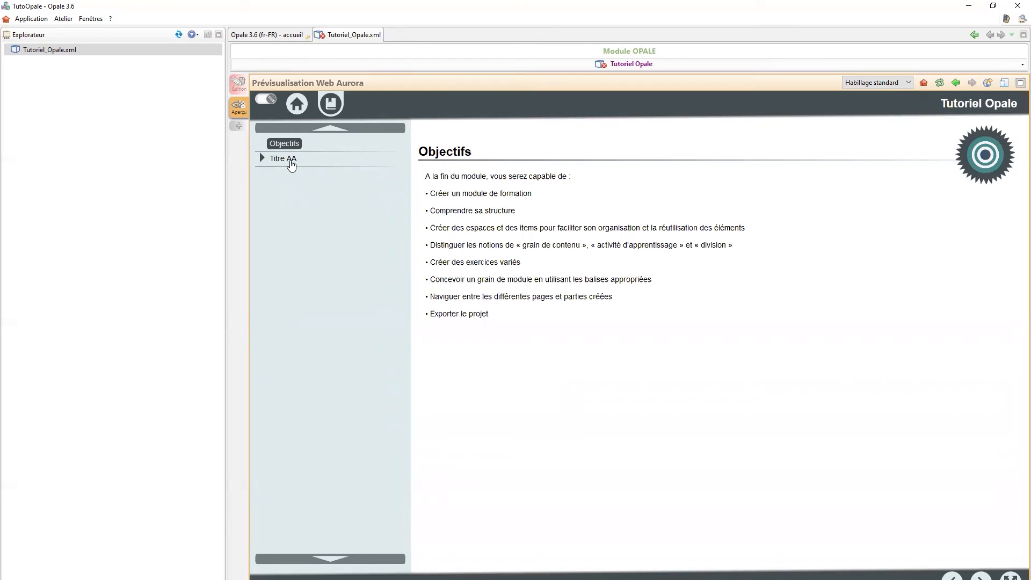
pyautogui.click(261, 158)
pyautogui.click(294, 175)
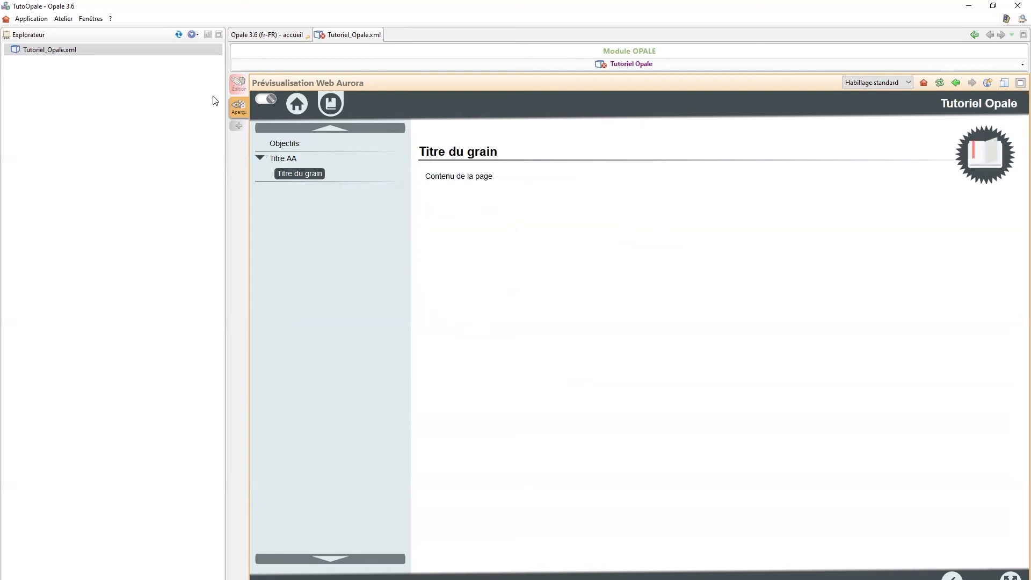
# - Return to editing the module and view the element types that can be inserted before the learning activity
pyautogui.click(238, 82)
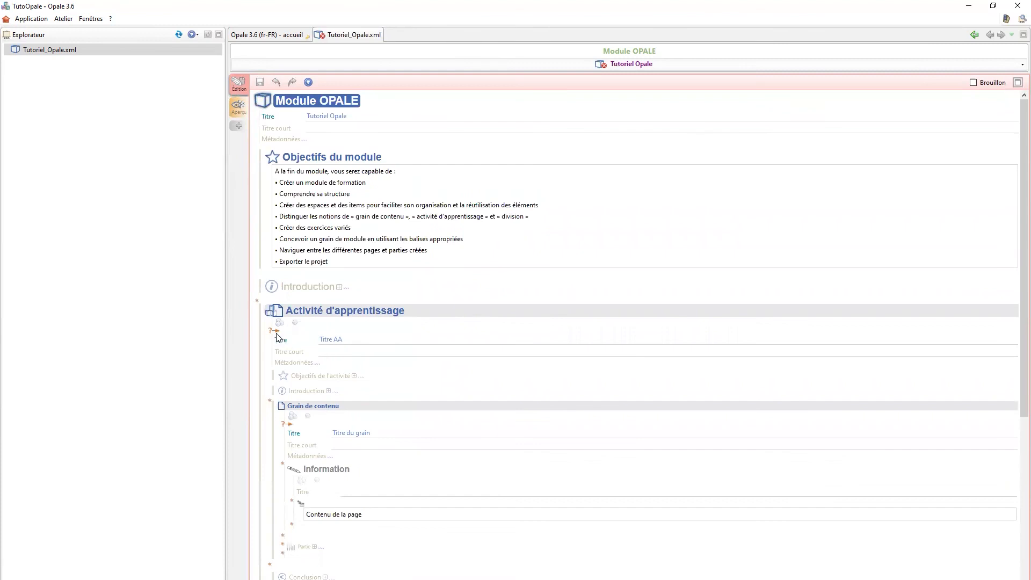
pyautogui.click(257, 303)
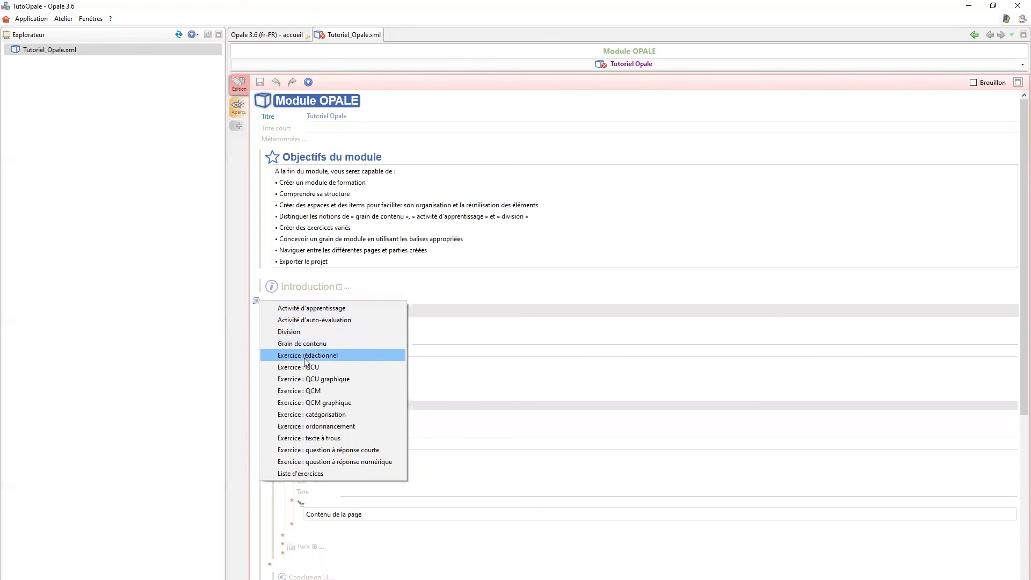
pyautogui.click(810, 424)
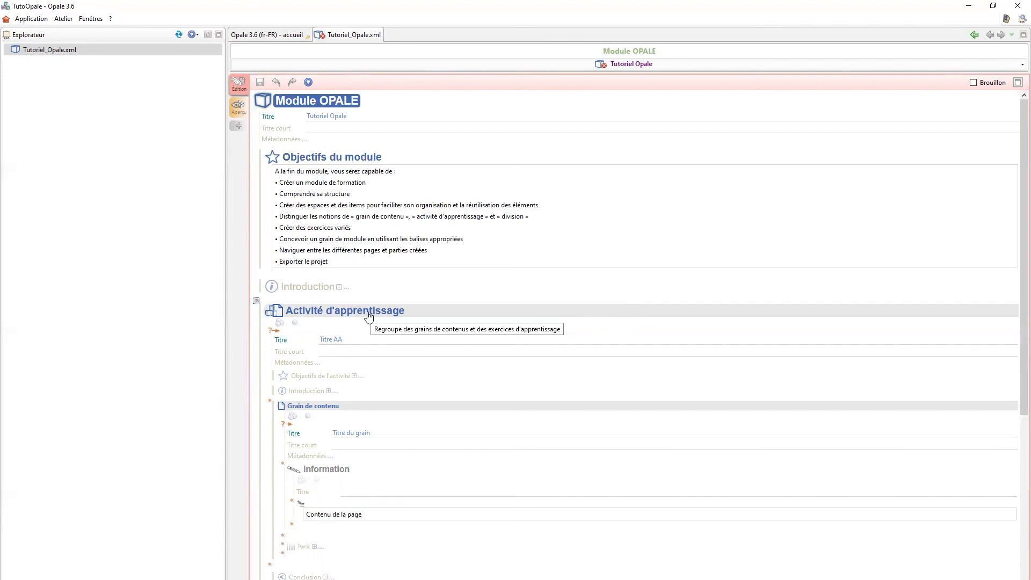
# - Remove the internalised content from the content grain and from the learning activity, keeping both elements in the module
pyautogui.click(309, 409)
pyautogui.rightClick(309, 410)
pyautogui.click(346, 512)
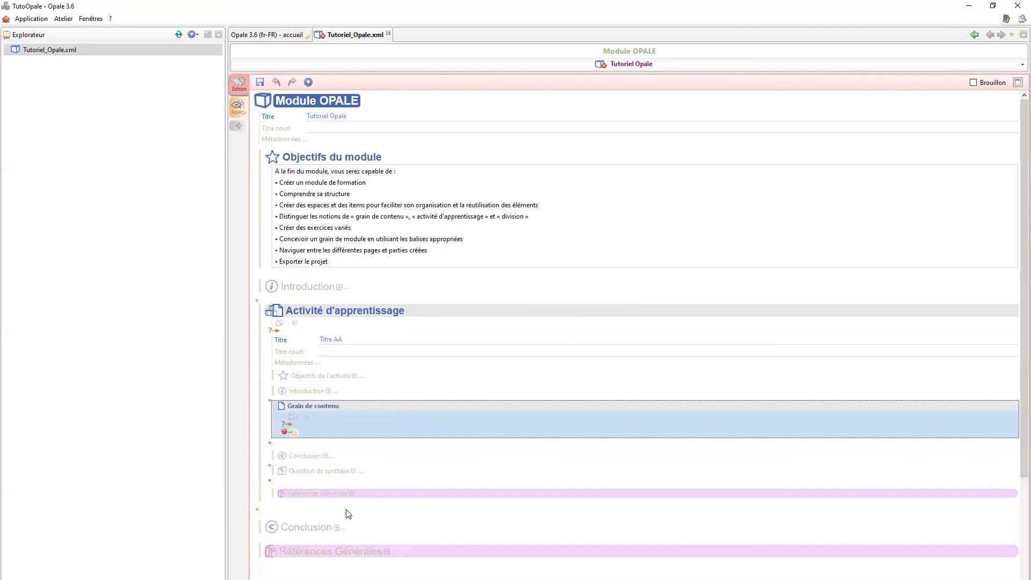
pyautogui.rightClick(270, 313)
pyautogui.click(328, 421)
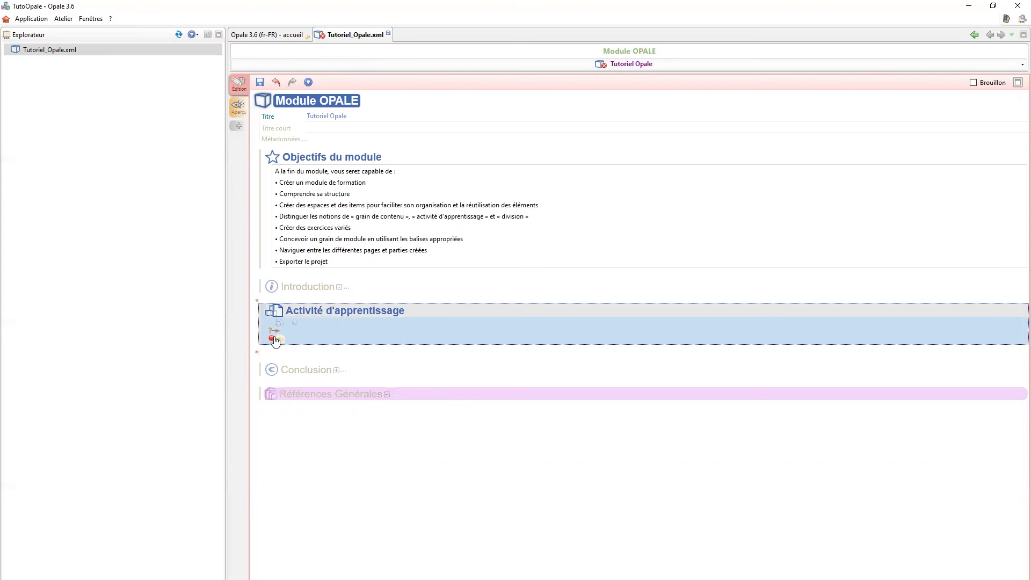
pyautogui.moveTo(282, 345)
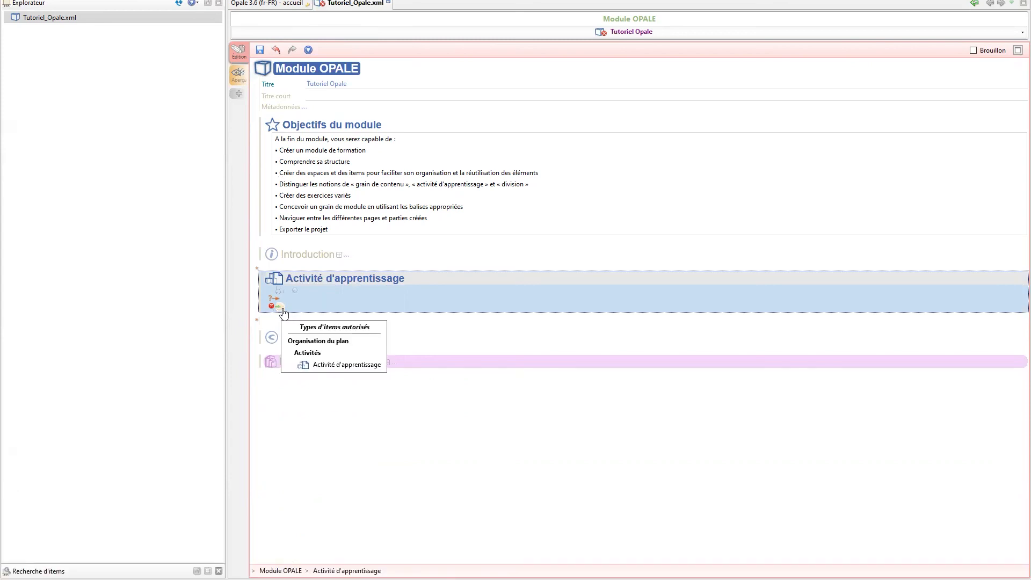